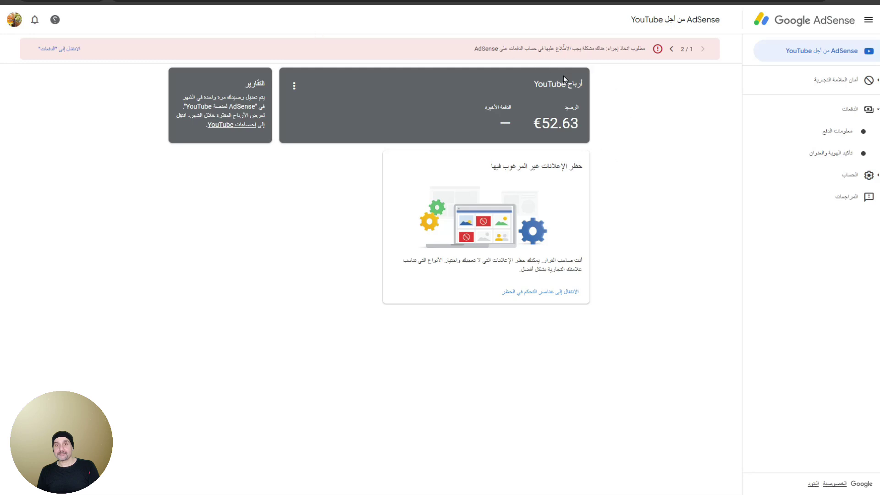
Step: Open the payments account settings and paste the profile's first address line into the Notepad text document
{"action": "left_click", "coordinate": [61, 56]}
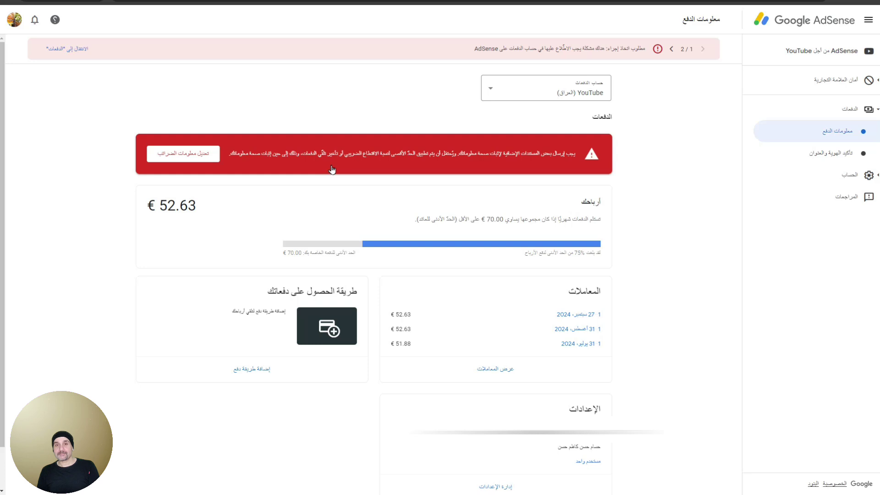
{"action": "left_click", "coordinate": [183, 154]}
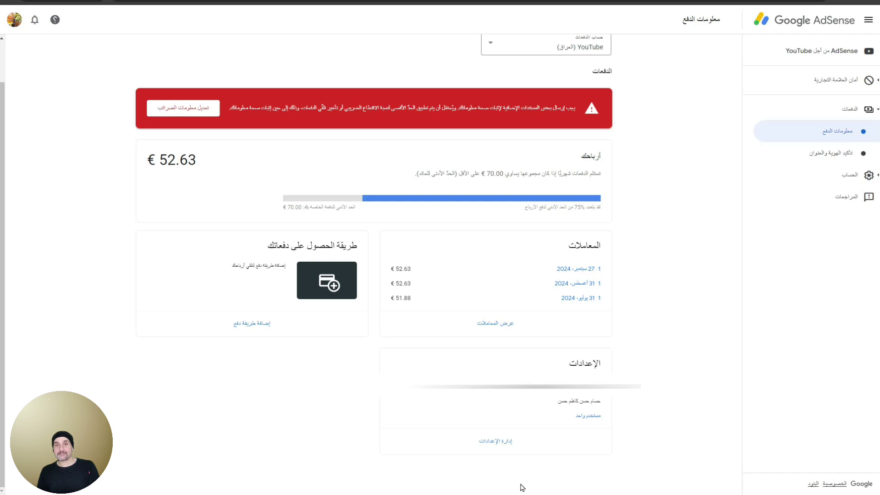
{"action": "left_click", "coordinate": [500, 442]}
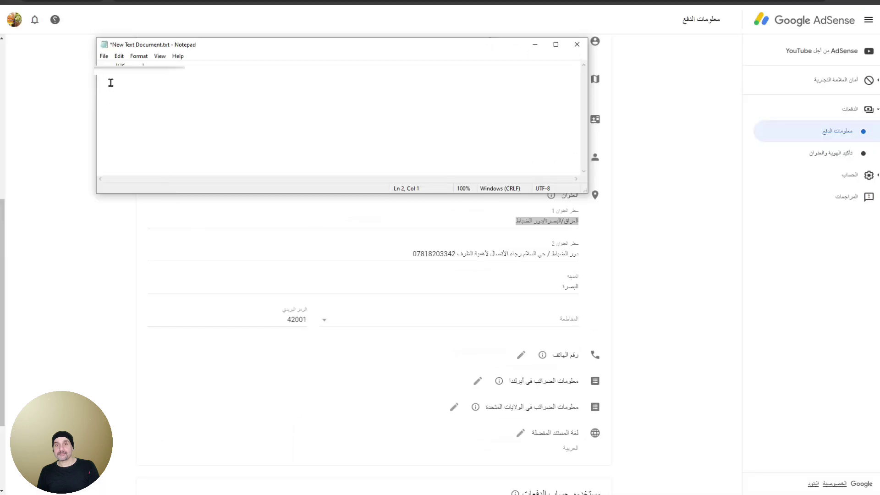
{"action": "right_click", "coordinate": [111, 82]}
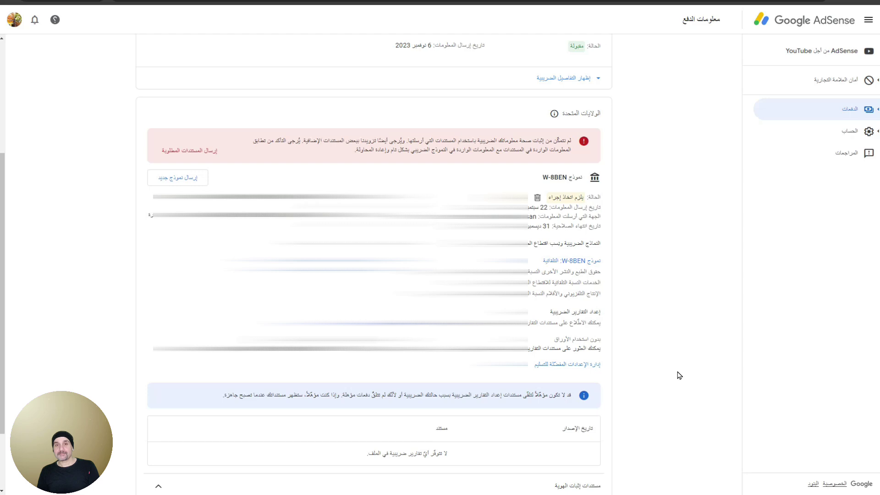
Step: Start a new United States tax form to replace the previously submitted W-8BEN
{"action": "left_click", "coordinate": [181, 178]}
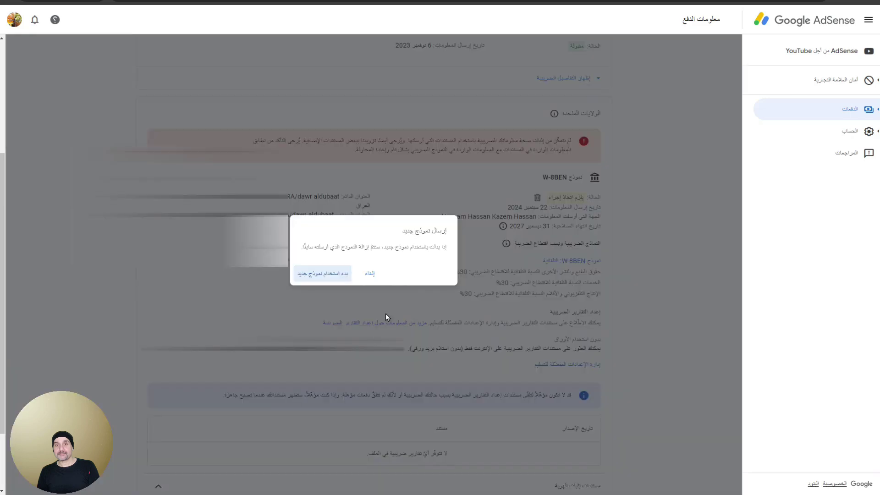
{"action": "left_click", "coordinate": [328, 275]}
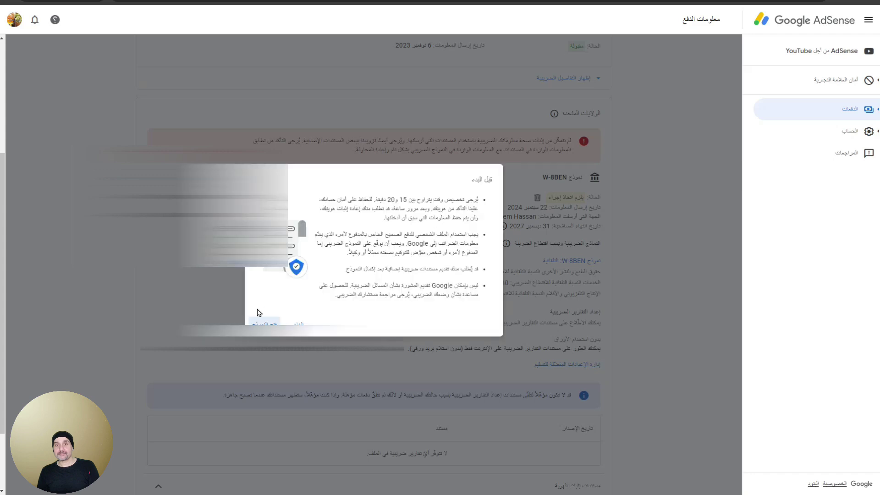
{"action": "left_click", "coordinate": [261, 318]}
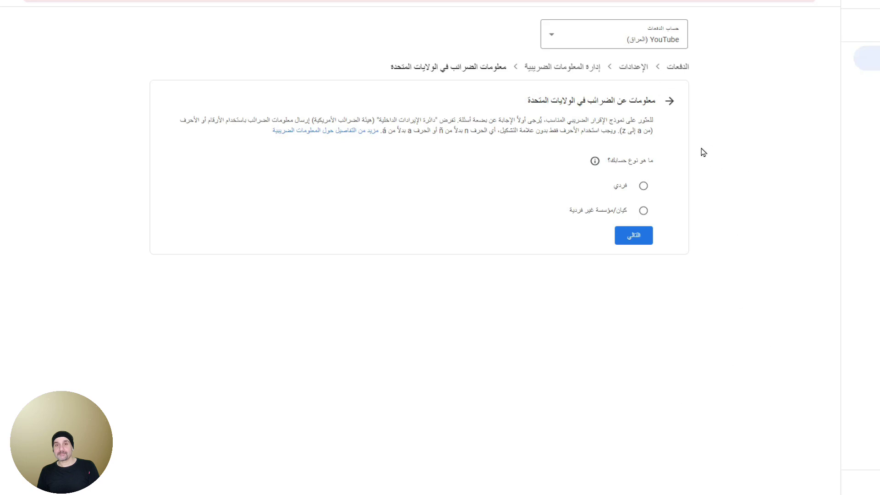
Step: Declare an individual account that is not a US citizen or resident, and open the W-8BEN form
{"action": "left_click", "coordinate": [644, 186]}
{"action": "left_click", "coordinate": [630, 248]}
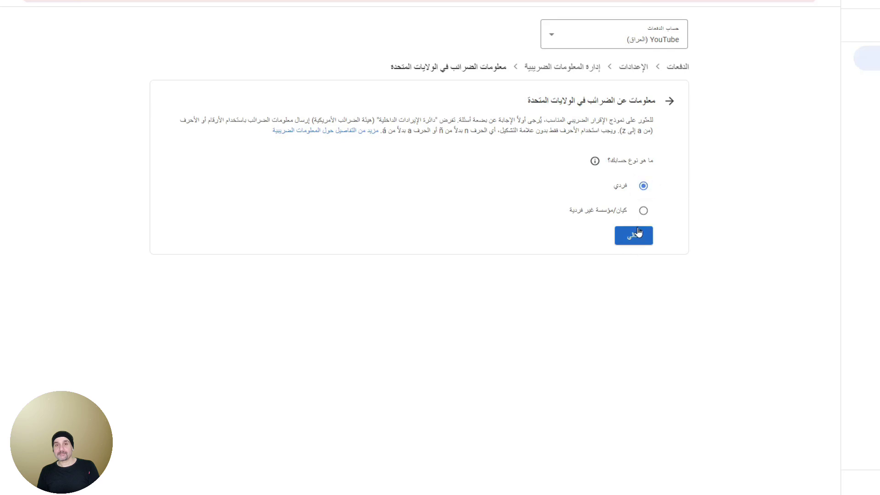
{"action": "left_click", "coordinate": [644, 289]}
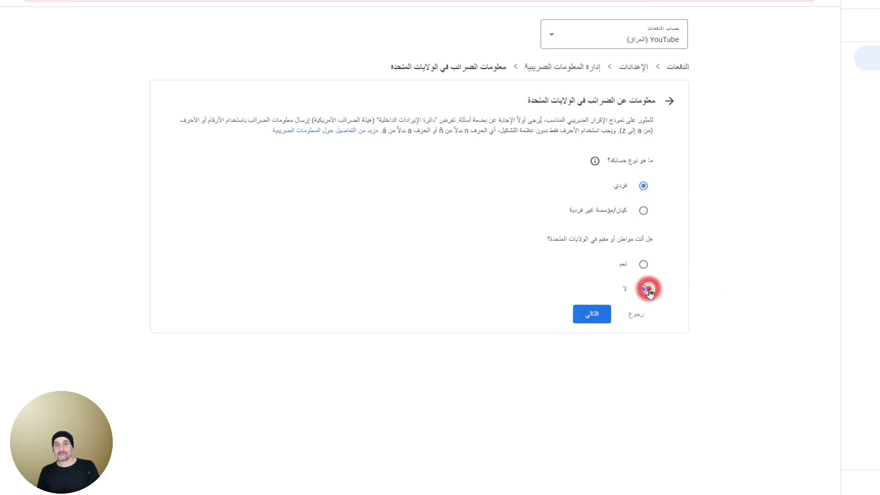
{"action": "left_click", "coordinate": [591, 314]}
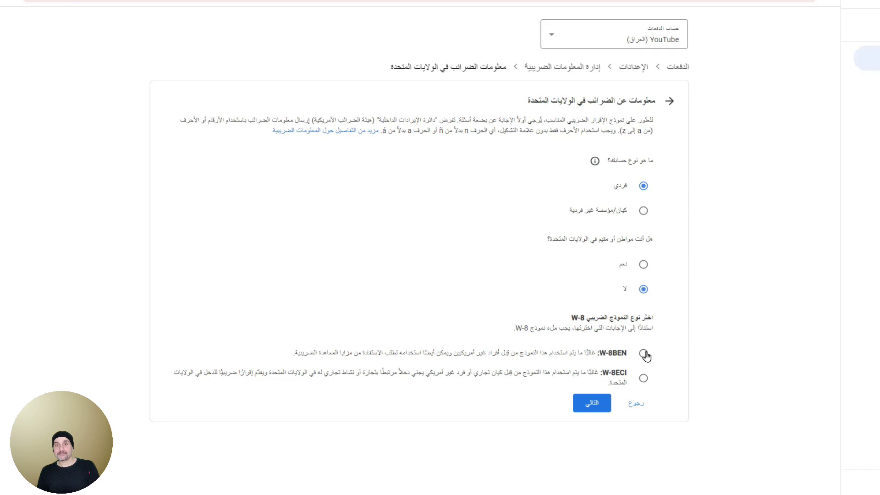
{"action": "left_click", "coordinate": [644, 354]}
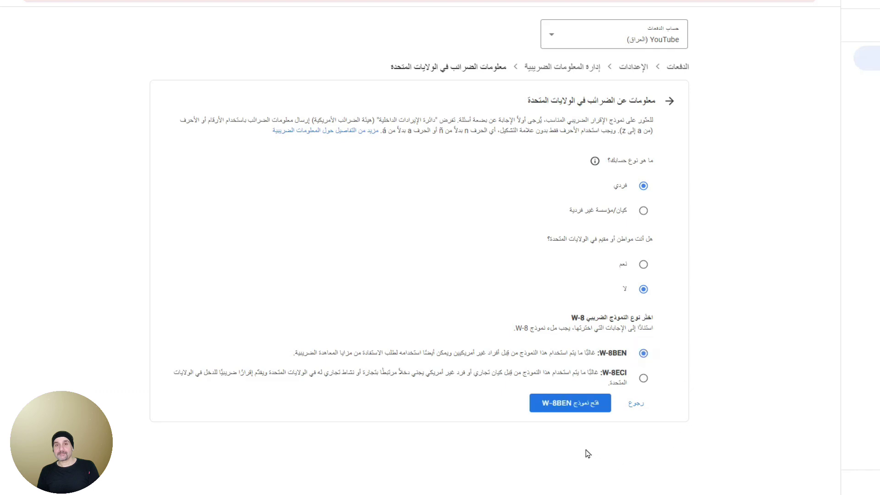
{"action": "left_click", "coordinate": [584, 407]}
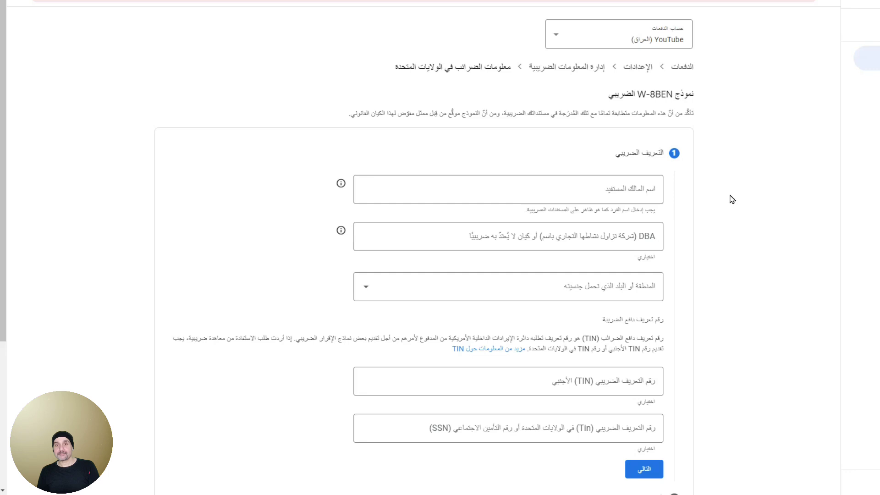
Step: Fill in the beneficial owner's full name, set the country of citizenship to Iraq (العراق), and complete the tax identification section
{"action": "left_click", "coordinate": [611, 192]}
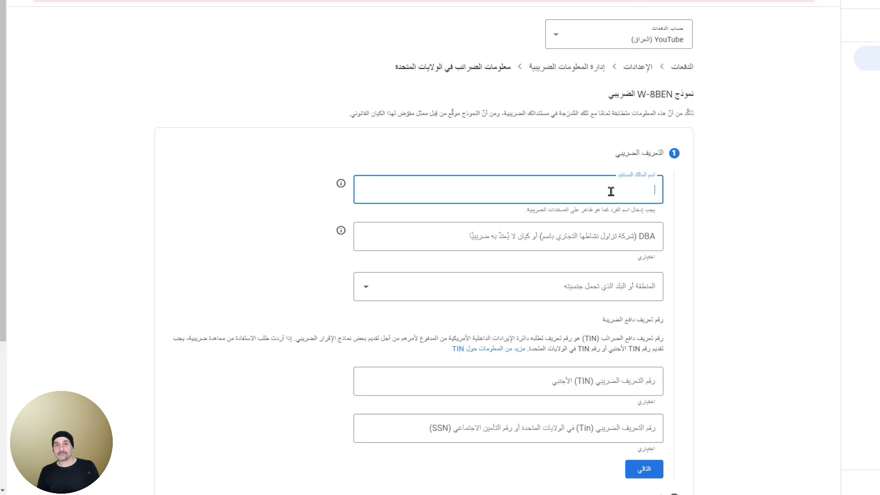
{"action": "key", "text": "ctrl+v"}
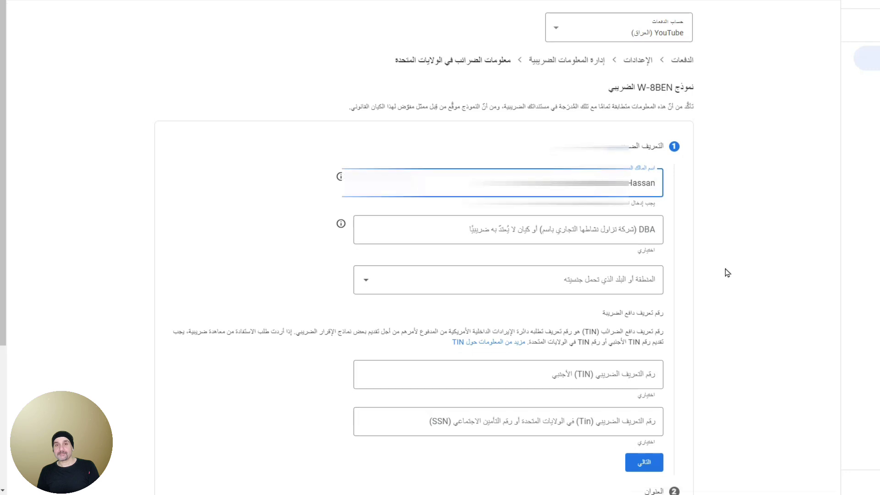
{"action": "scroll", "coordinate": [727, 271], "scroll_direction": "down", "scroll_amount": 2}
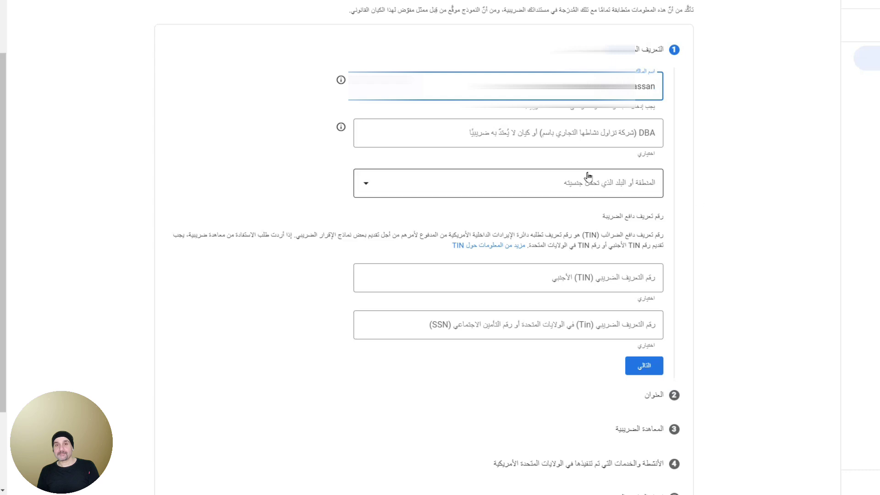
{"action": "left_click", "coordinate": [456, 187]}
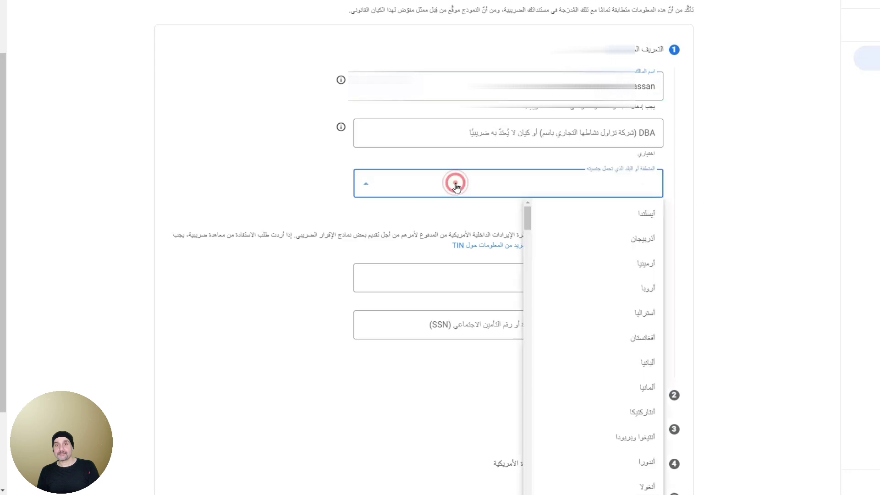
{"action": "scroll", "coordinate": [595, 261], "scroll_direction": "down", "scroll_amount": 5}
{"action": "left_click", "coordinate": [623, 257]}
{"action": "scroll", "coordinate": [773, 247], "scroll_direction": "down", "scroll_amount": 1}
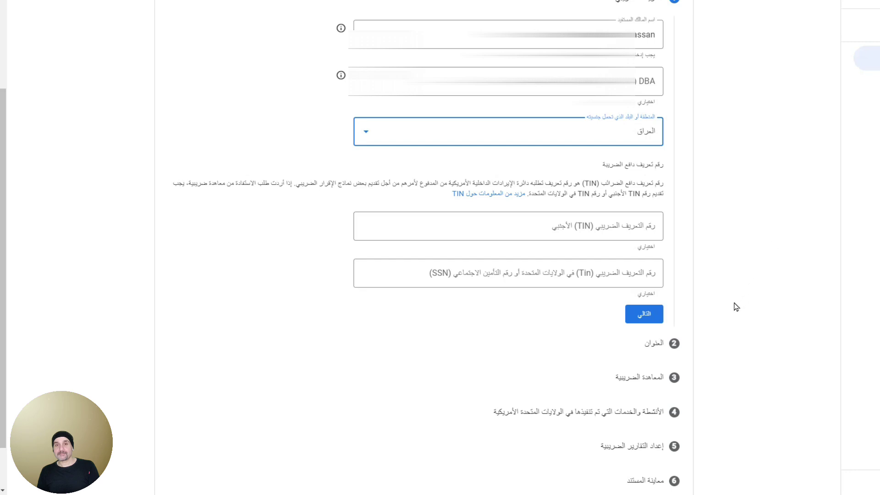
{"action": "left_click", "coordinate": [656, 318]}
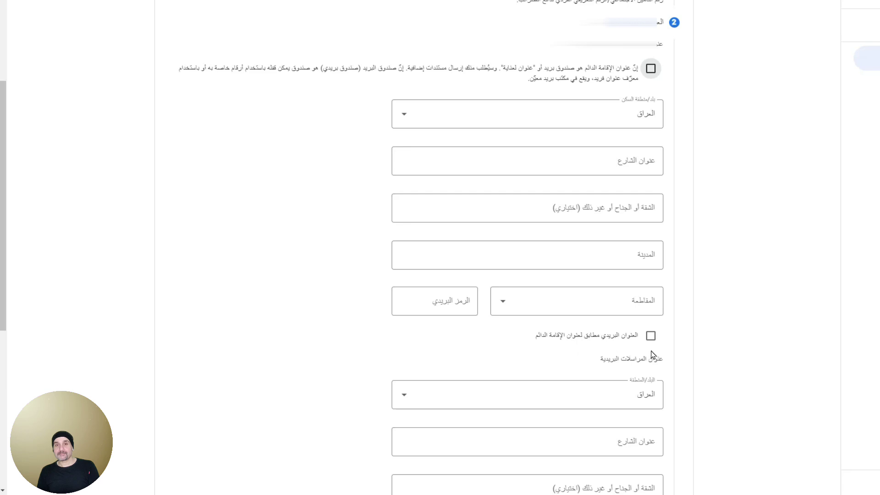
Step: Mark the mailing address as identical to the permanent residence, fill in the saved residence address, and complete the address section
{"action": "left_click", "coordinate": [650, 336]}
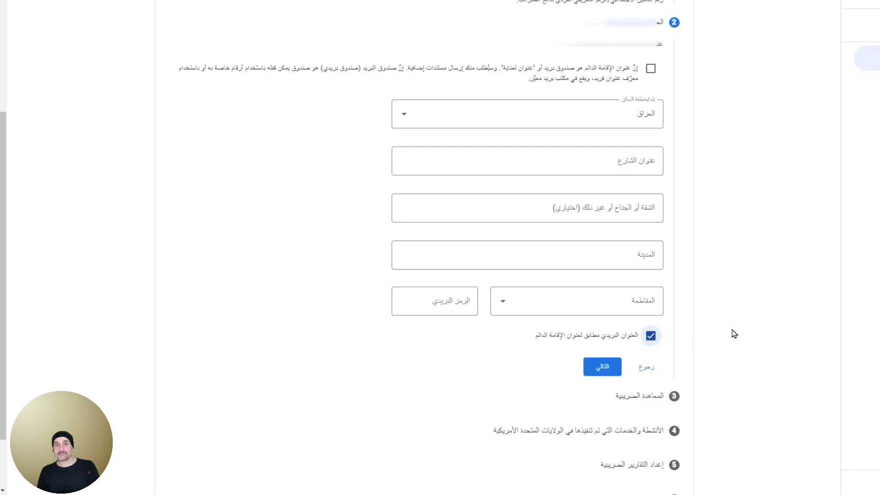
{"action": "left_click", "coordinate": [632, 154]}
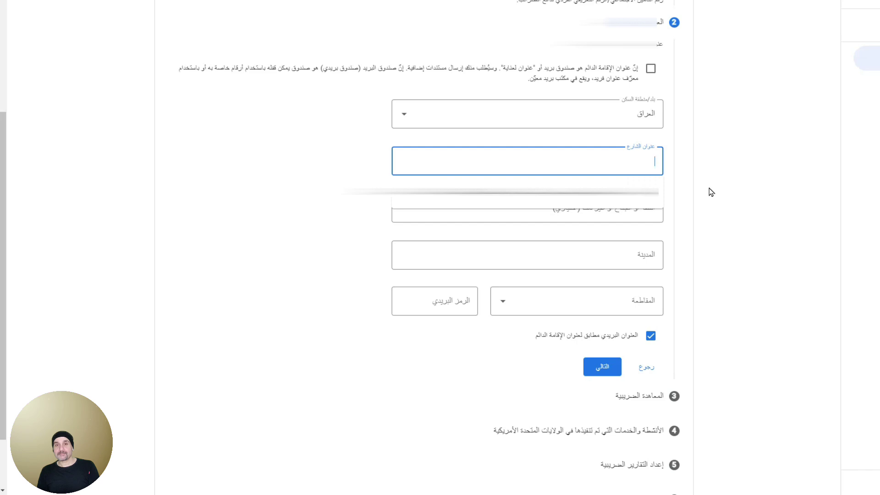
{"action": "key", "text": "Down"}
{"action": "key", "text": "Return"}
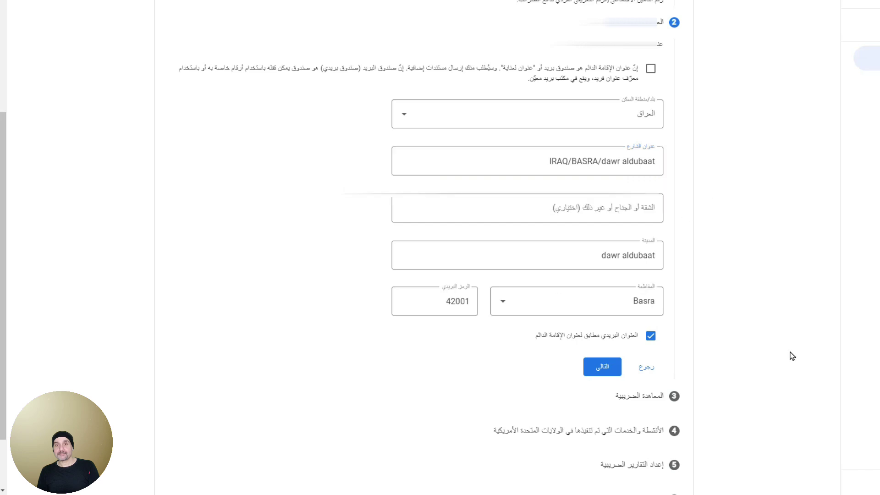
{"action": "left_click", "coordinate": [600, 366]}
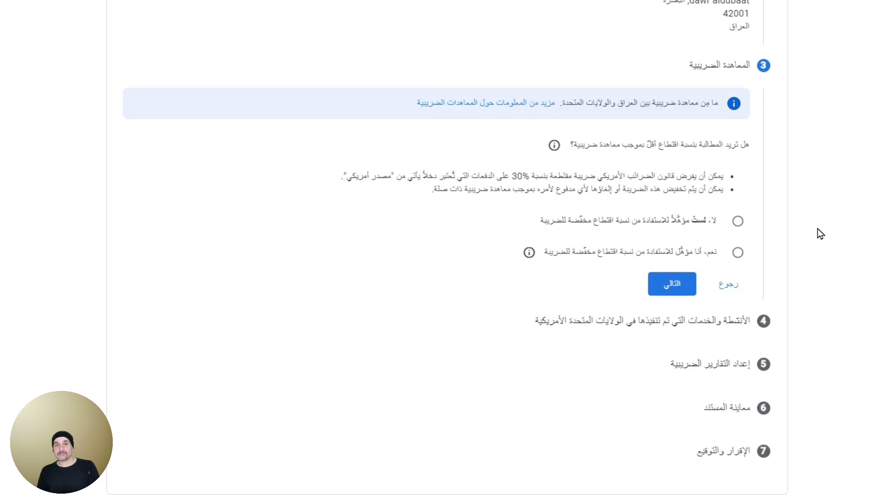
Step: Decline a reduced treaty withholding rate and declare no US activities, certifying that services for Google are performed outside the US
{"action": "left_click", "coordinate": [736, 224]}
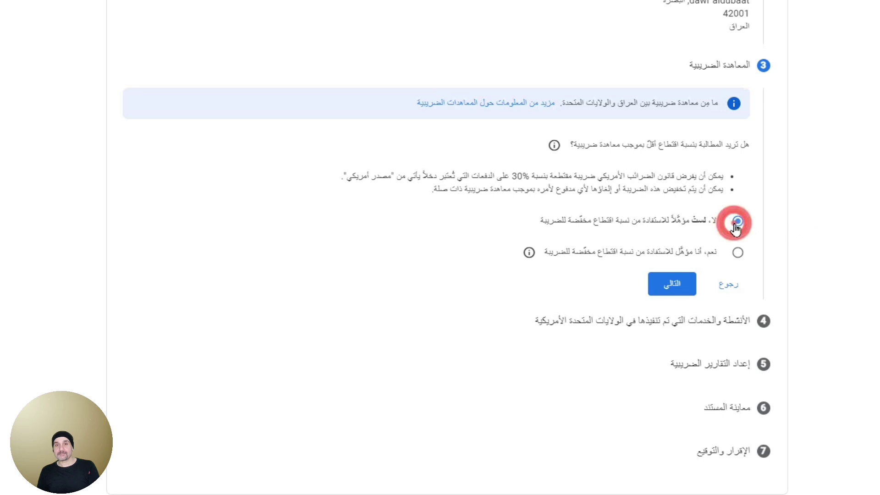
{"action": "left_click", "coordinate": [668, 292]}
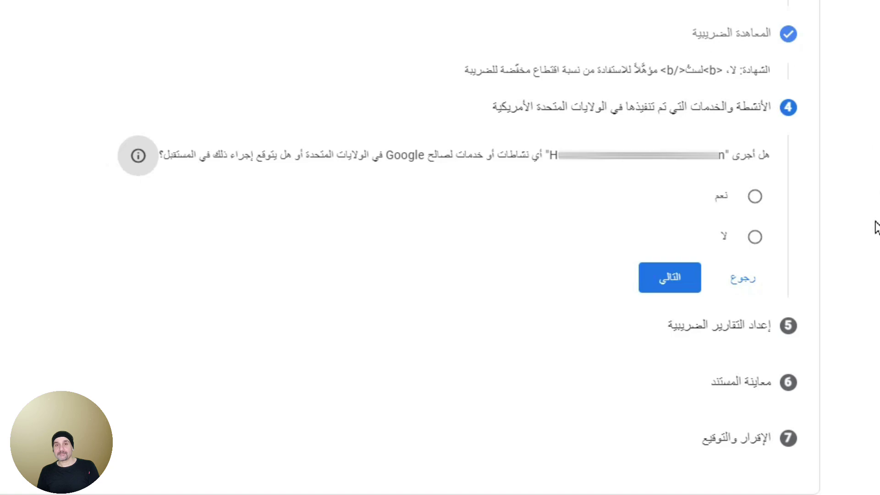
{"action": "left_click", "coordinate": [755, 237]}
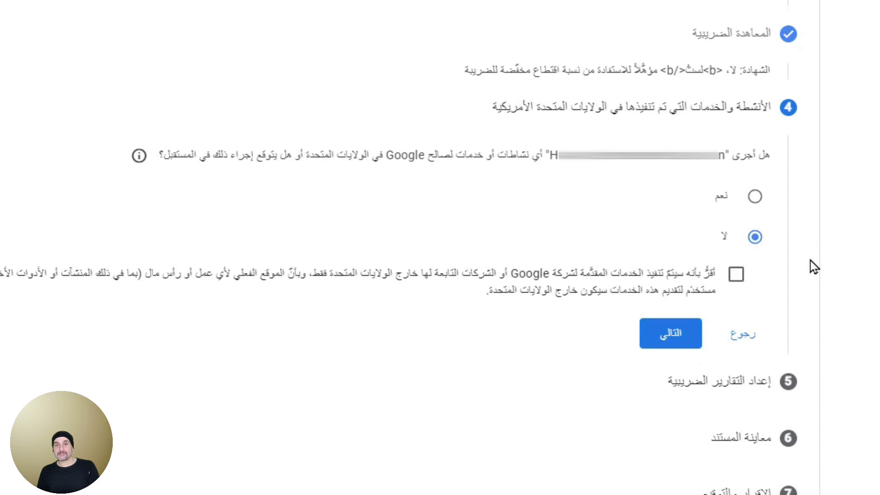
{"action": "left_click", "coordinate": [738, 275]}
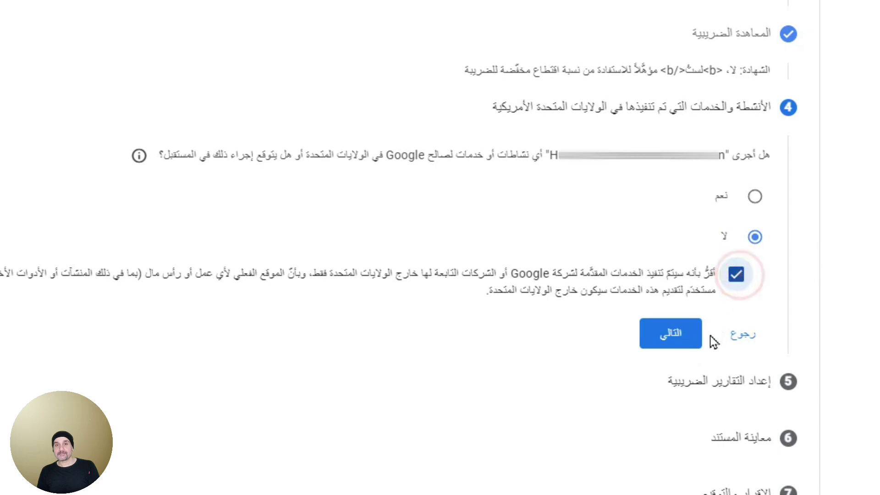
{"action": "left_click", "coordinate": [664, 344]}
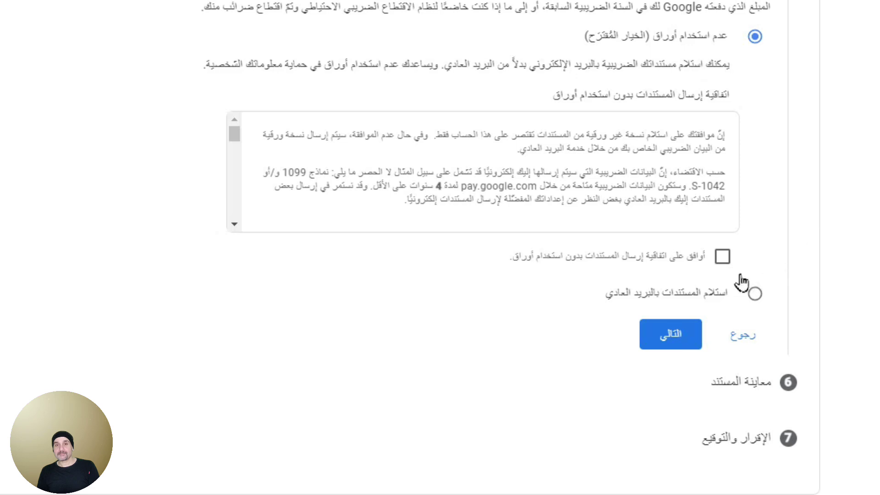
Step: Accept the paperless delivery agreement and confirm that the generated W-8BEN document has been reviewed and is correct
{"action": "left_click", "coordinate": [723, 259]}
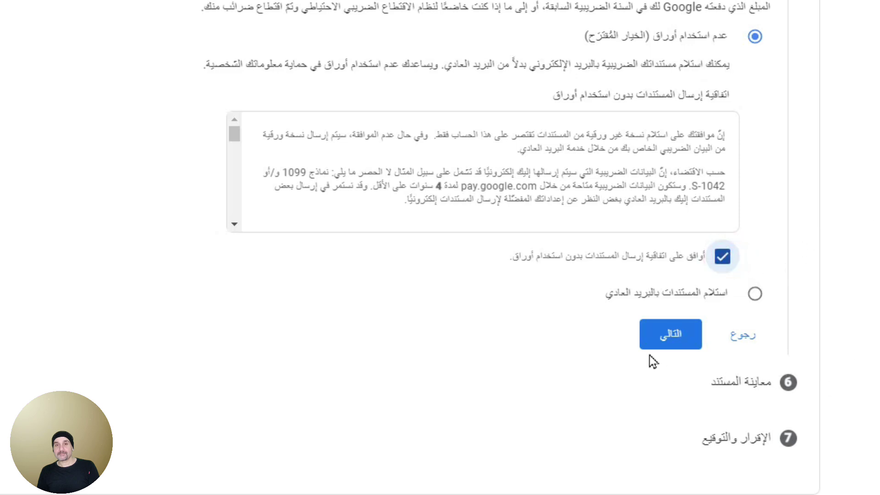
{"action": "left_click", "coordinate": [661, 341]}
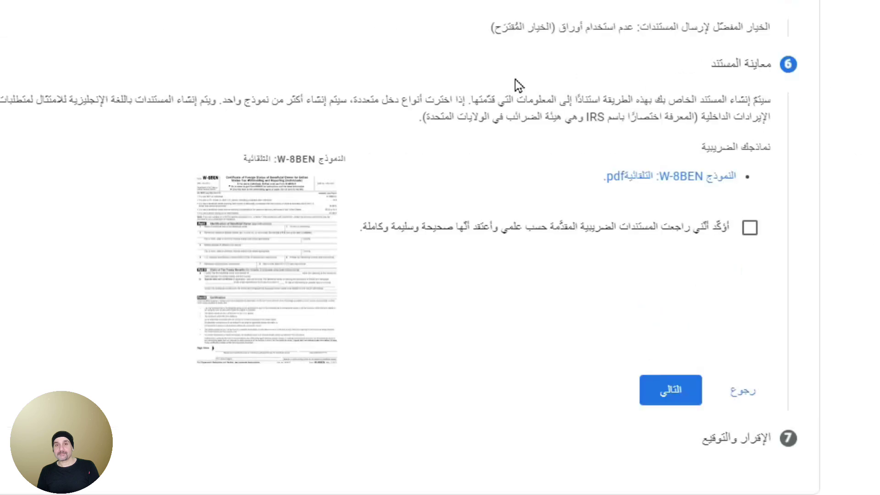
{"action": "left_click", "coordinate": [751, 231]}
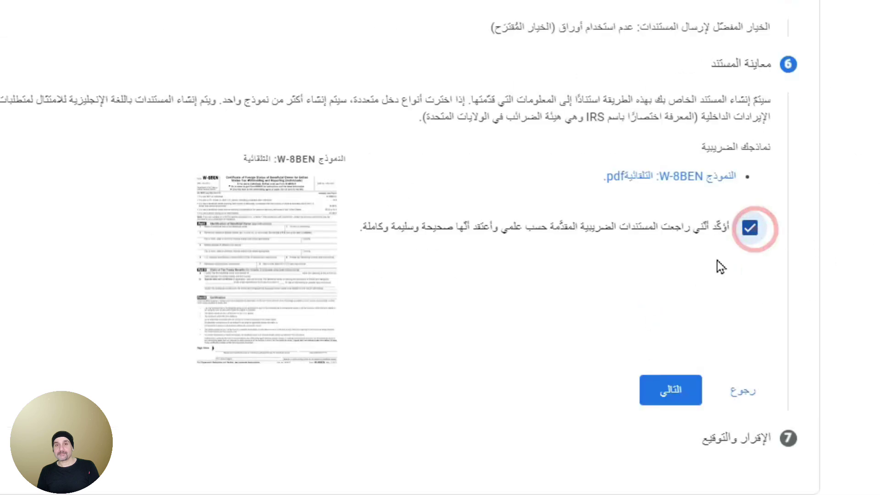
{"action": "left_click", "coordinate": [668, 394]}
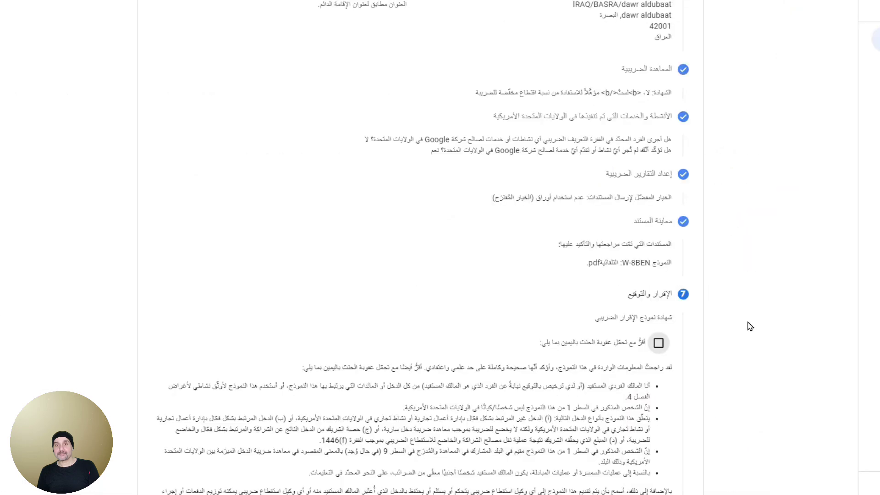
Step: Accept the tax certification and the unchanged-status affidavit under penalty of perjury, and confirm being the named beneficial owner
{"action": "scroll", "coordinate": [748, 326], "scroll_direction": "down", "scroll_amount": 5}
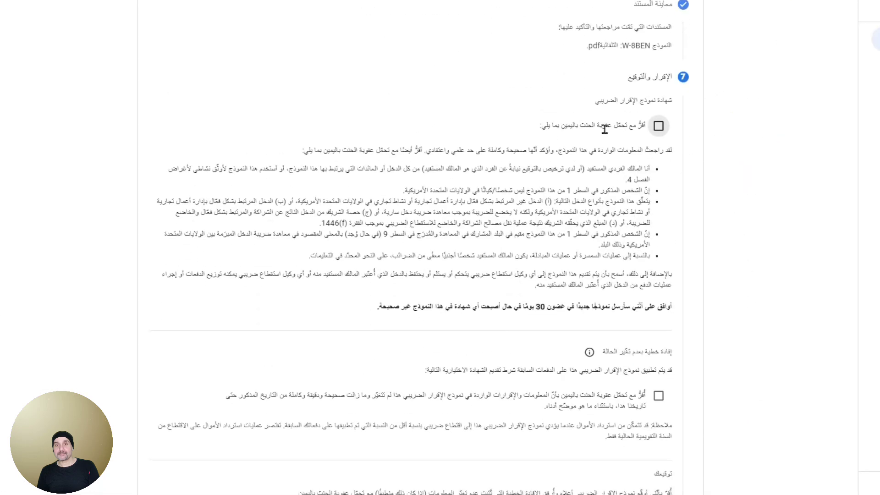
{"action": "left_click", "coordinate": [658, 126]}
{"action": "scroll", "coordinate": [751, 182], "scroll_direction": "down", "scroll_amount": 1}
{"action": "scroll", "coordinate": [751, 182], "scroll_direction": "down", "scroll_amount": 3}
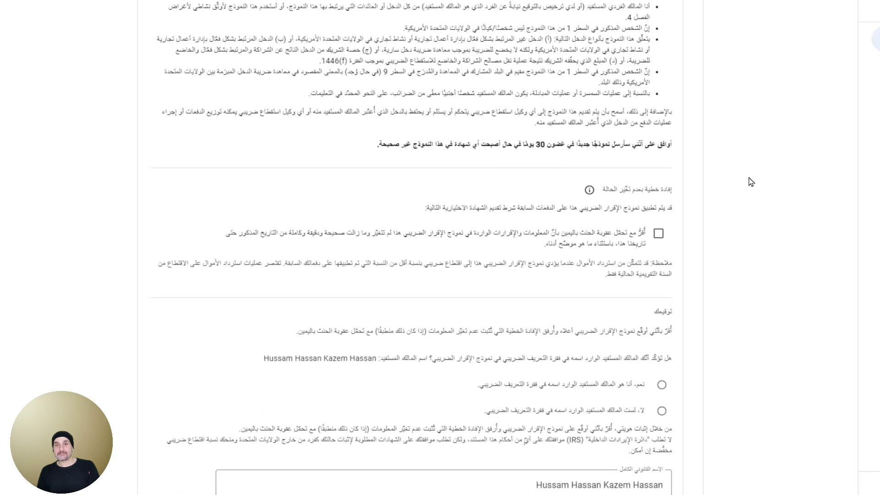
{"action": "left_click", "coordinate": [659, 233]}
{"action": "scroll", "coordinate": [705, 243], "scroll_direction": "down", "scroll_amount": 3}
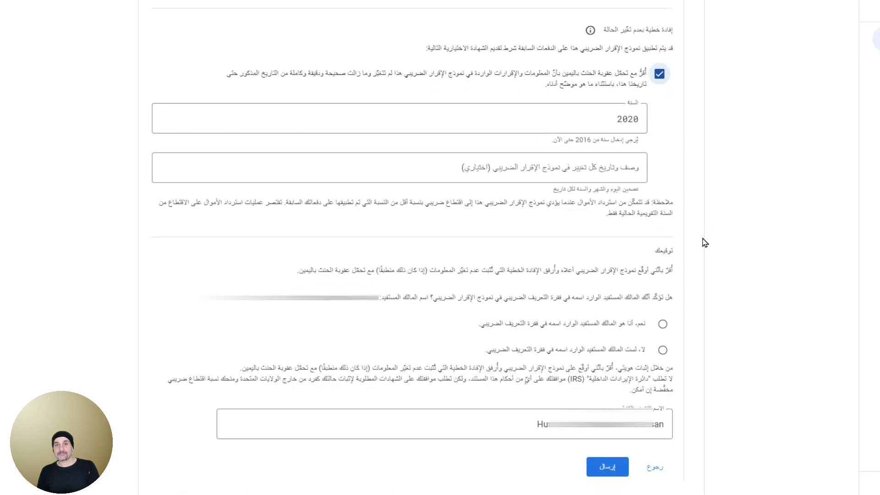
{"action": "left_click", "coordinate": [663, 324]}
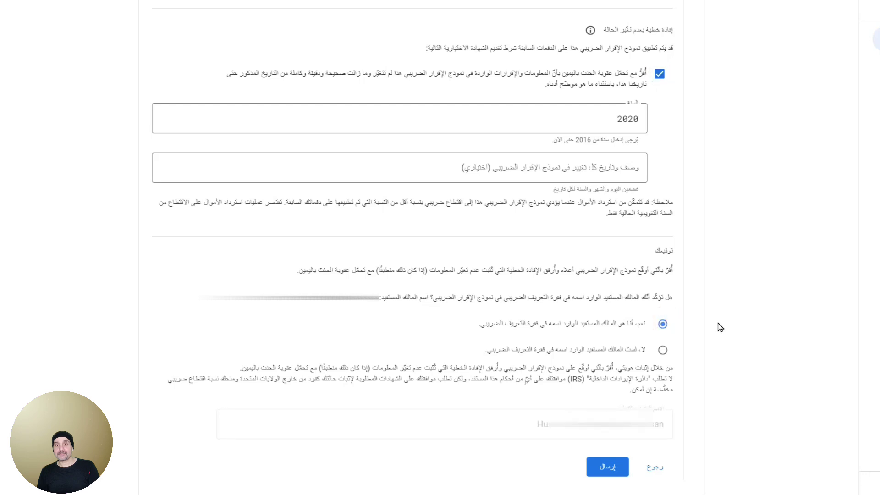
Step: Submit the signed W-8BEN form
{"action": "left_click", "coordinate": [609, 469]}
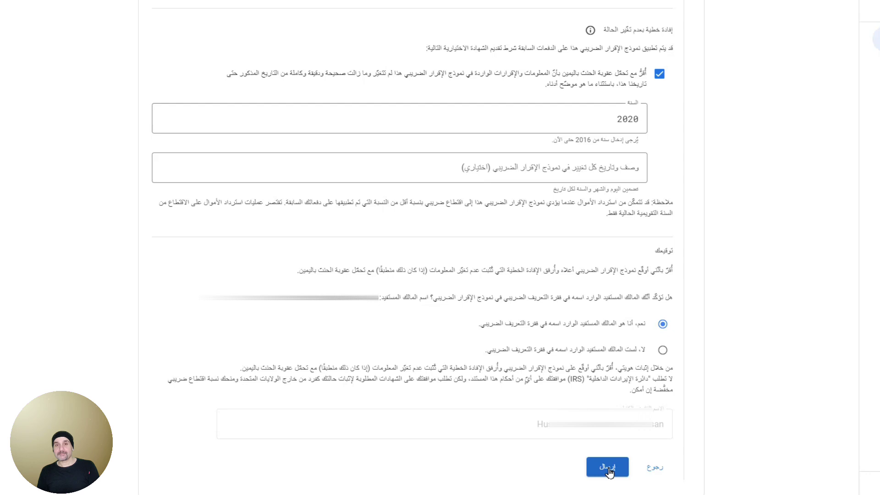
{"action": "left_click", "coordinate": [607, 468]}
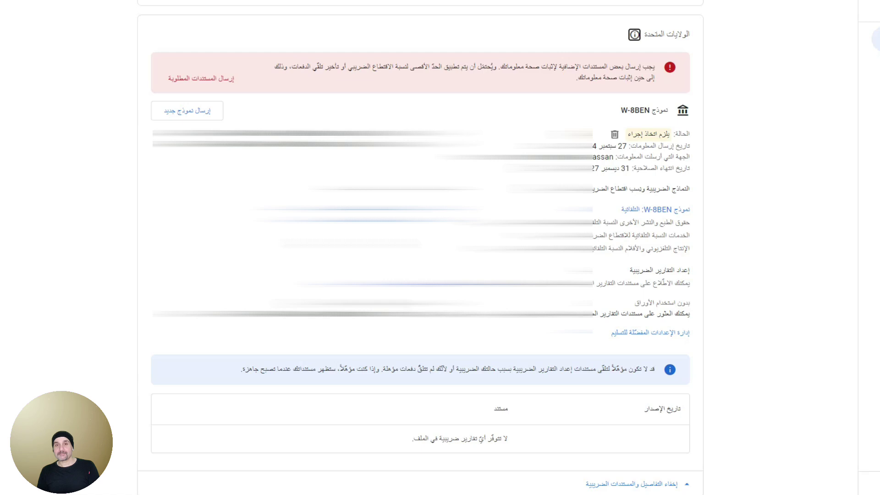
Step: Start a new US tax form replacing the submitted one, set the account type to individual, and proceed to the W-8BEN form
{"action": "left_click", "coordinate": [198, 120]}
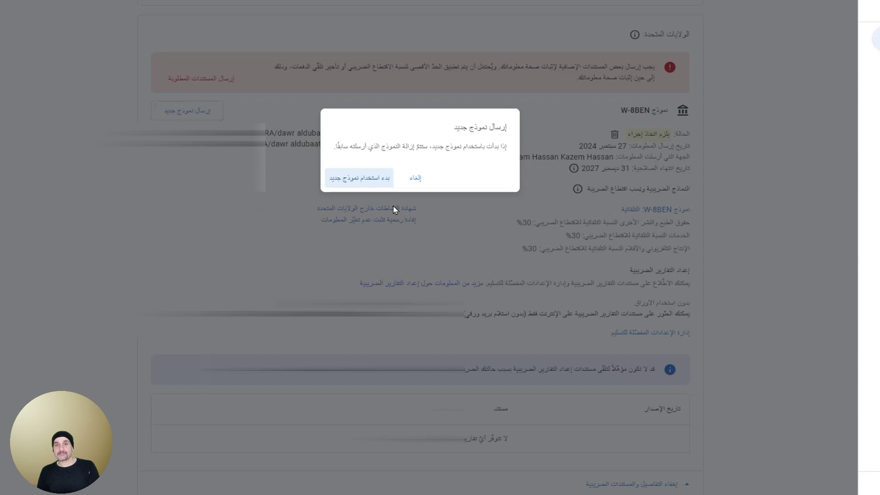
{"action": "left_click", "coordinate": [366, 180]}
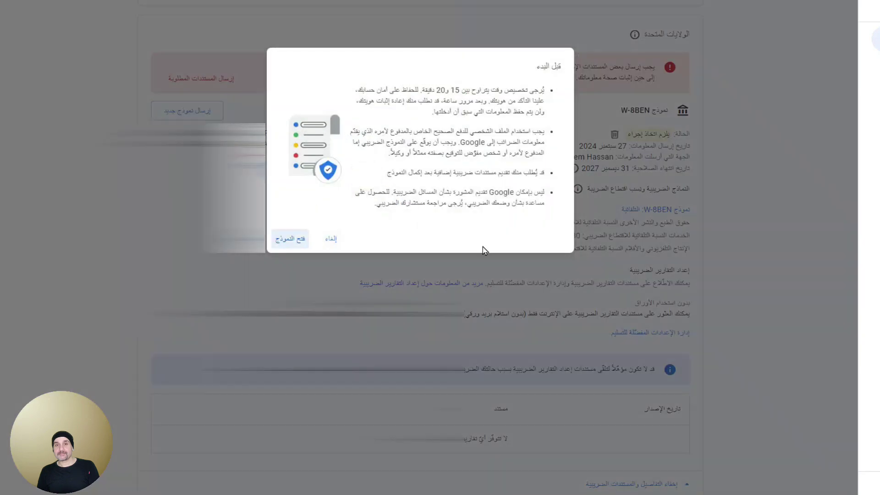
{"action": "left_click", "coordinate": [293, 240]}
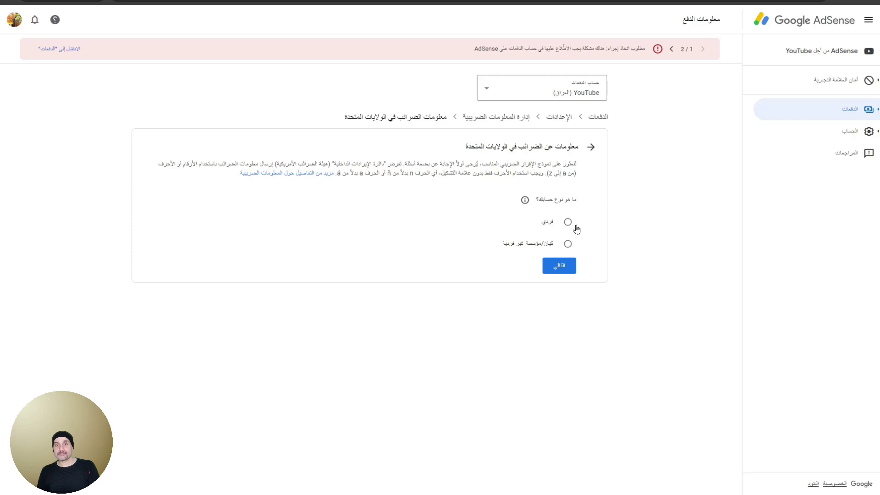
{"action": "left_click", "coordinate": [568, 223]}
{"action": "left_click", "coordinate": [550, 267]}
{"action": "left_click", "coordinate": [521, 334]}
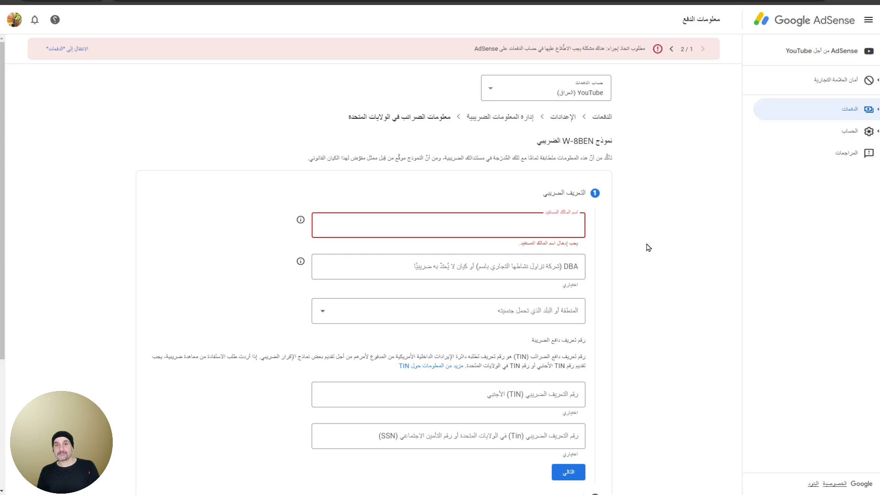
Step: Fill in the beneficial owner's name, citizenship and Iraqi residence address, mark the mailing address as identical, and complete the address section
{"action": "left_click", "coordinate": [398, 472]}
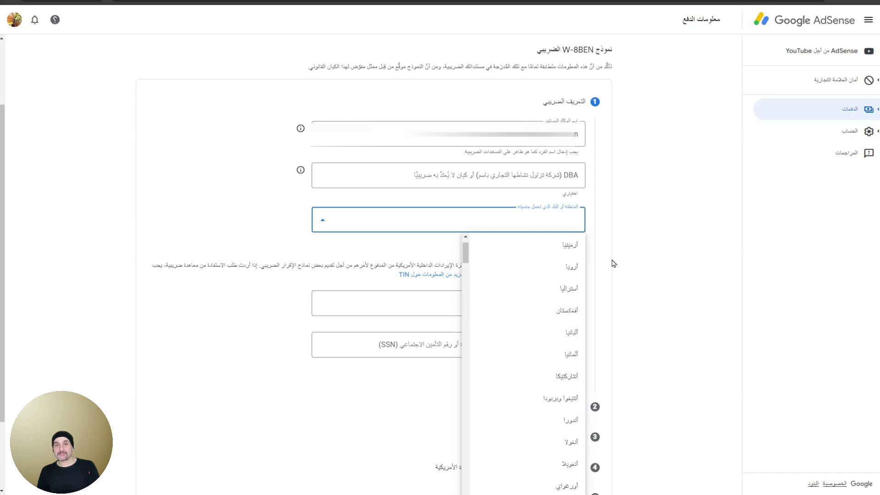
{"action": "scroll", "coordinate": [520, 275], "scroll_direction": "down", "scroll_amount": 5}
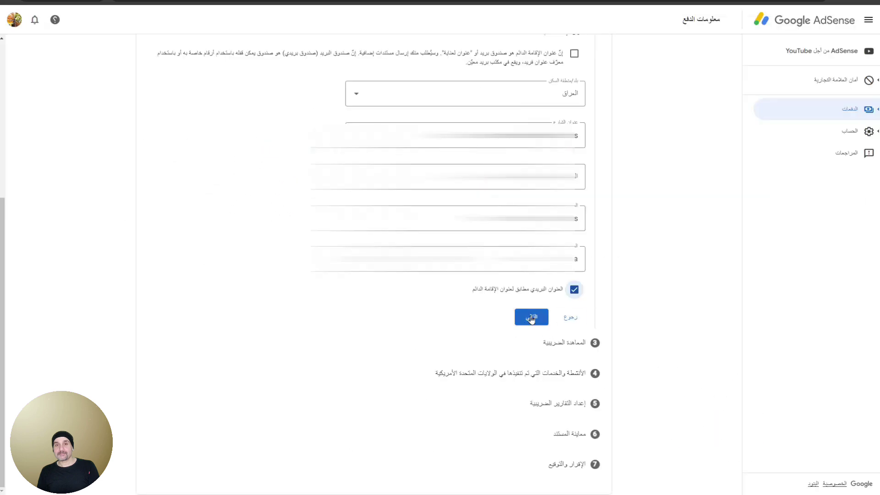
{"action": "left_click", "coordinate": [531, 317]}
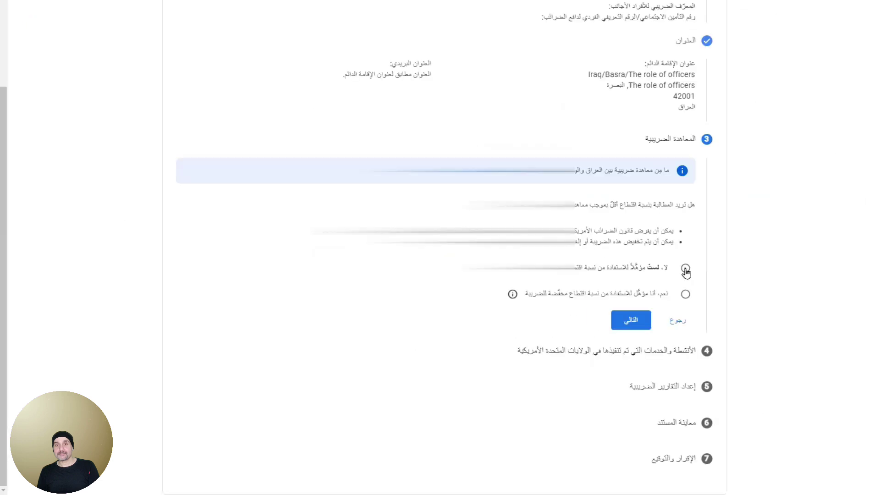
Step: Decline a reduced treaty withholding rate and declare that no activities or services for Google are performed in the US
{"action": "left_click", "coordinate": [685, 269]}
{"action": "left_click", "coordinate": [631, 319]}
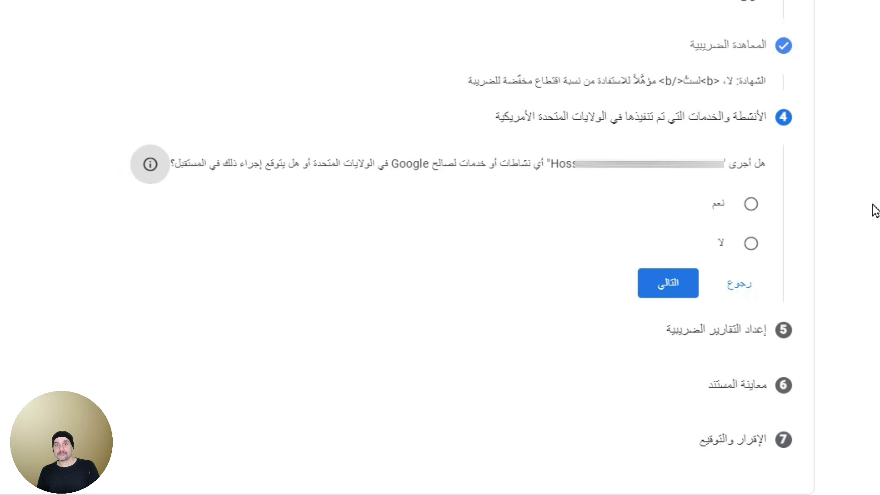
{"action": "left_click", "coordinate": [751, 244]}
{"action": "left_click", "coordinate": [733, 279]}
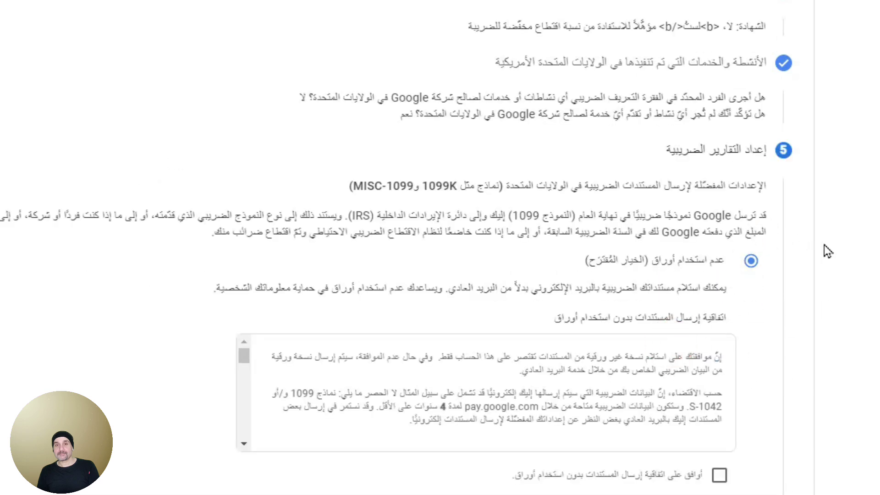
Step: Keep paperless delivery, accept its agreement, and confirm that the generated W-8BEN document has been reviewed
{"action": "scroll", "coordinate": [769, 249], "scroll_direction": "down", "scroll_amount": 5}
{"action": "left_click", "coordinate": [719, 261]}
{"action": "left_click", "coordinate": [681, 338]}
{"action": "left_click", "coordinate": [745, 234]}
{"action": "left_click", "coordinate": [668, 392]}
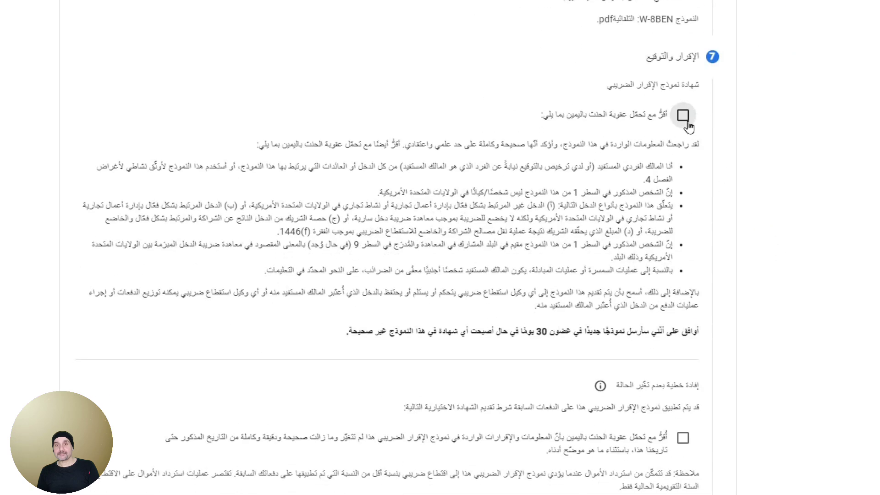
Step: Sign the new W-8BEN by accepting the tax certification and unchanged-status affidavit and confirming beneficial ownership, and submit it
{"action": "left_click", "coordinate": [683, 115]}
{"action": "scroll", "coordinate": [762, 194], "scroll_direction": "down", "scroll_amount": 5}
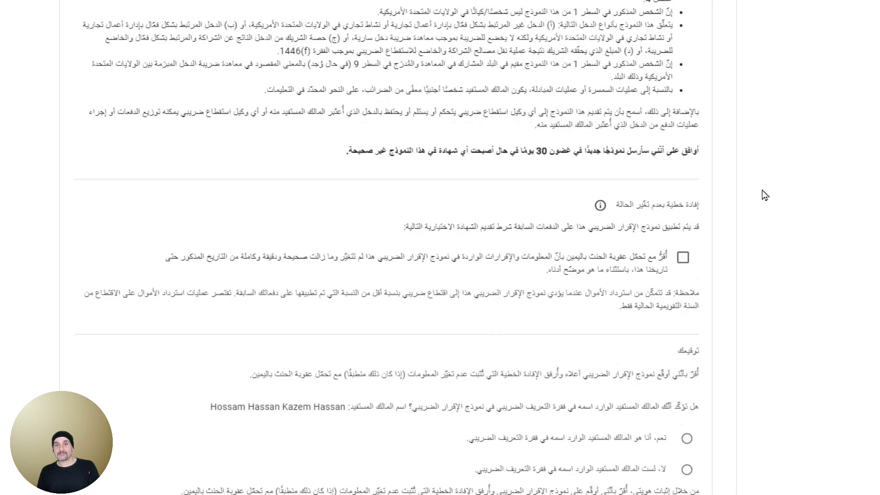
{"action": "left_click", "coordinate": [683, 240]}
{"action": "scroll", "coordinate": [755, 232], "scroll_direction": "down", "scroll_amount": 5}
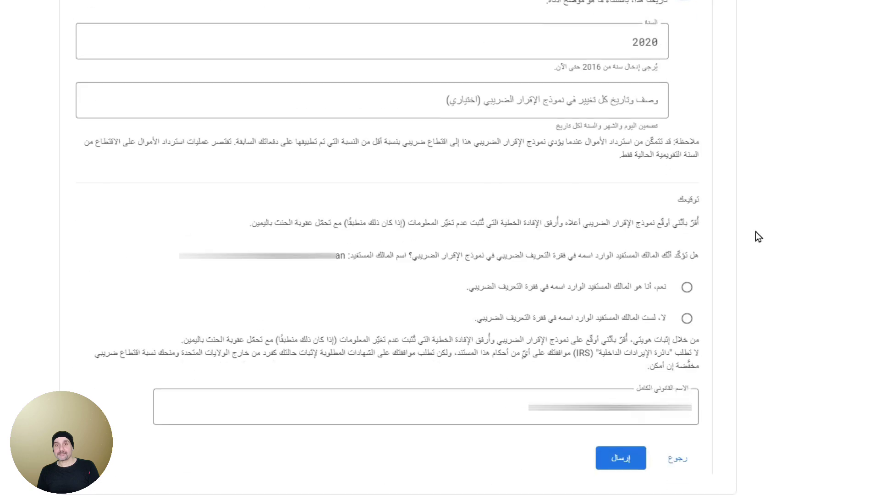
{"action": "left_click", "coordinate": [687, 287]}
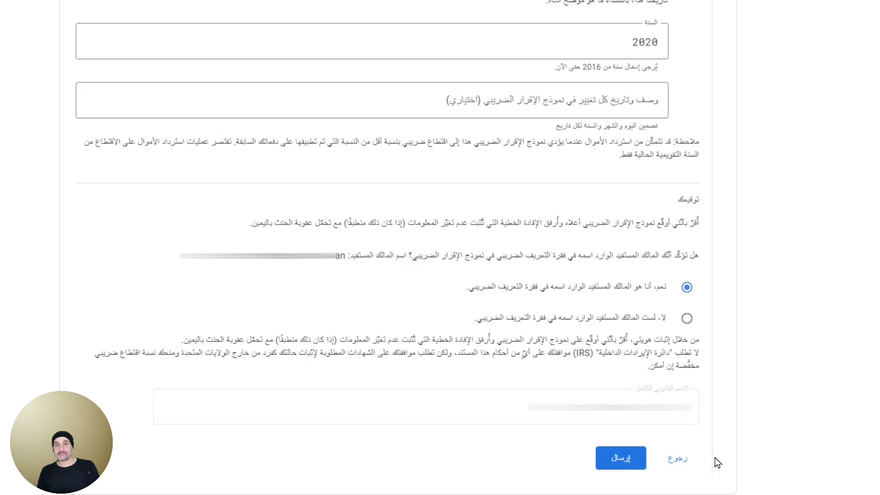
{"action": "left_click", "coordinate": [627, 464]}
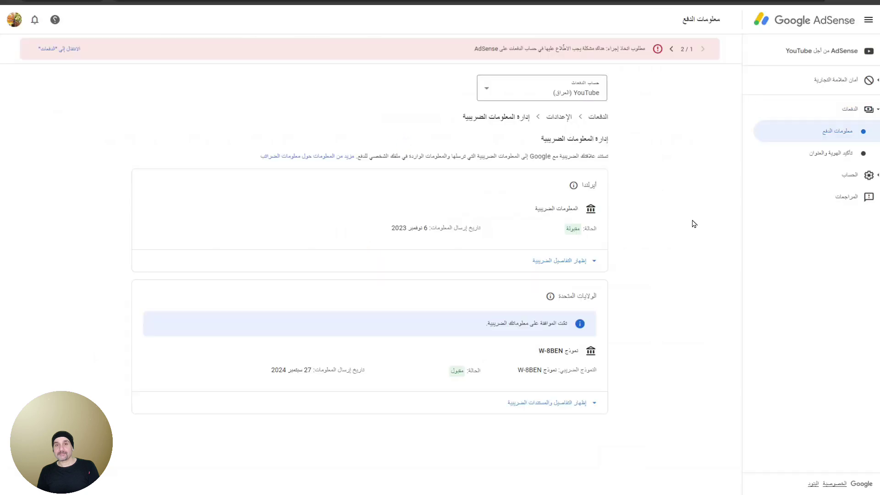
Step: Check the status and details of the submitted US tax information, and read the Google Payments email about it in Gmail
{"action": "scroll", "coordinate": [690, 288], "scroll_direction": "down", "scroll_amount": 3}
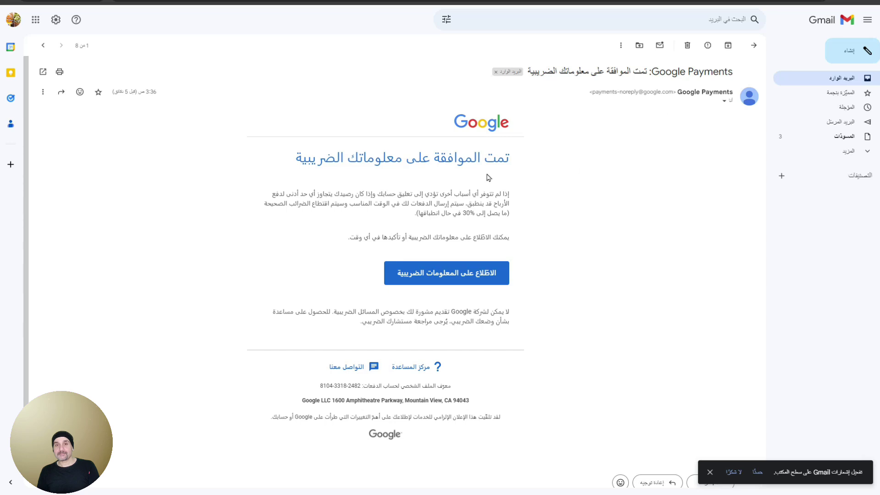
{"action": "left_click_drag", "start_coordinate": [472, 158], "coordinate": [294, 162]}
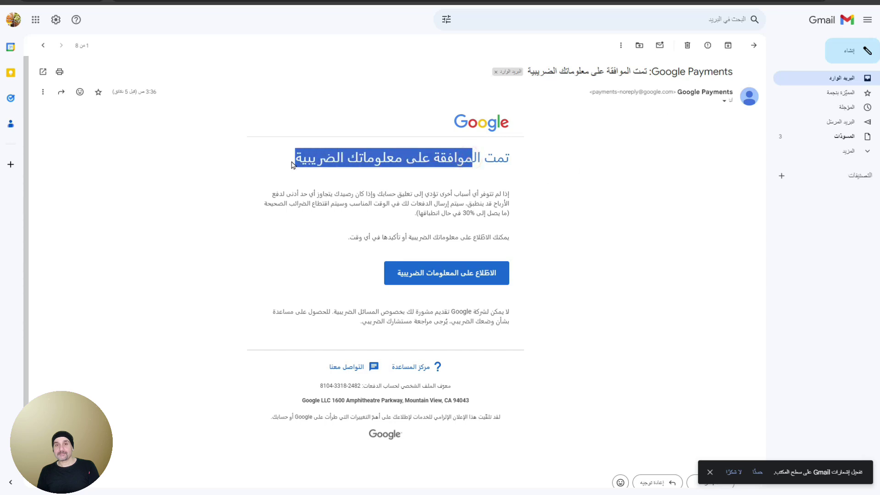
{"action": "left_click", "coordinate": [559, 177]}
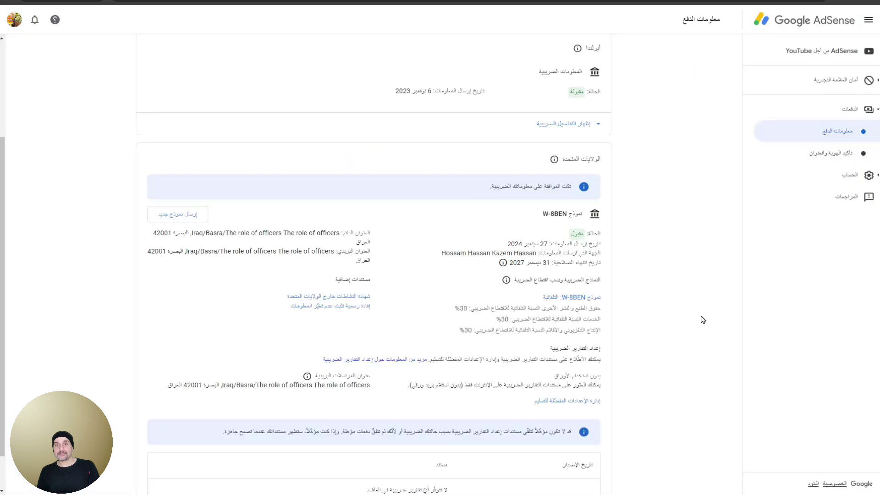